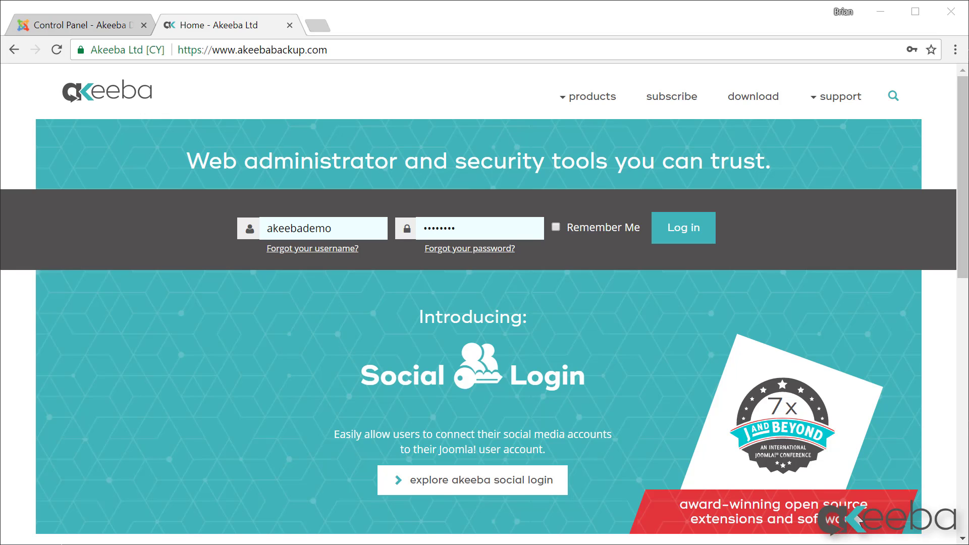
# Step: Log in on the Akeeba downloads page and download Admin Tools Pro v5.0.2 for Joomla
pyautogui.click(773, 101)
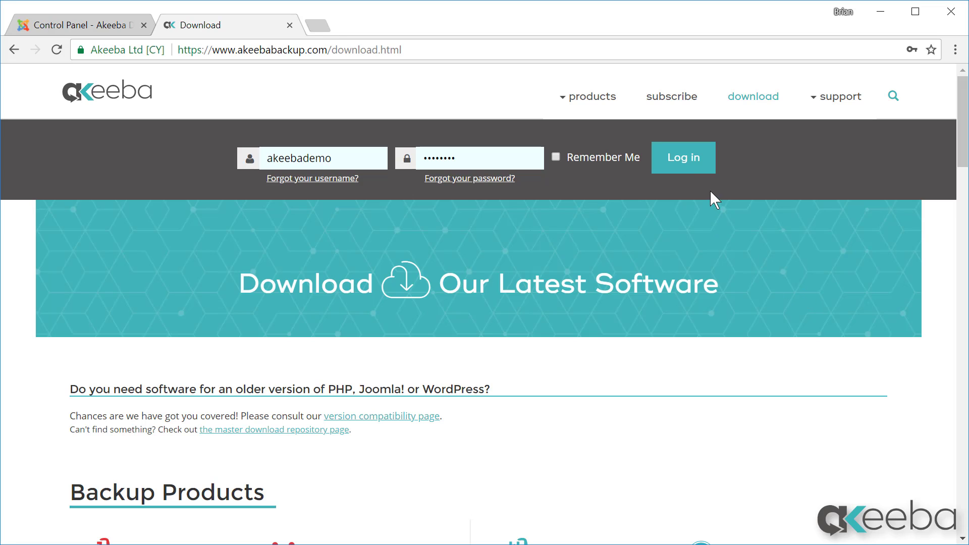
pyautogui.click(704, 157)
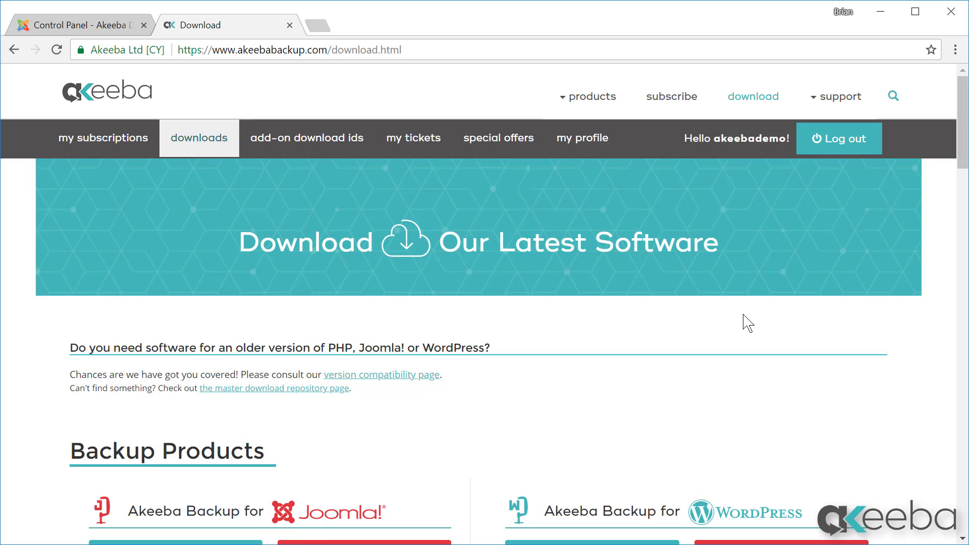
pyautogui.scroll(-5, 746, 323)
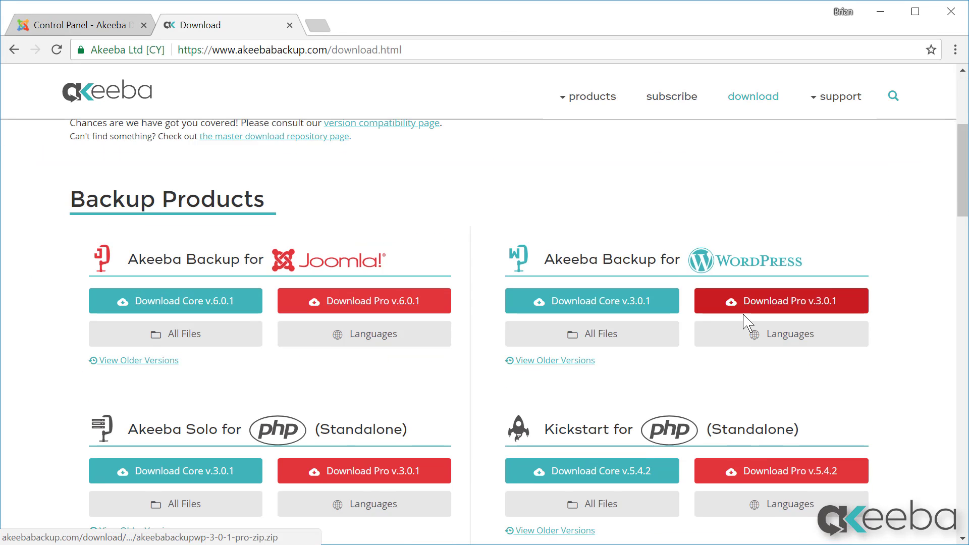
pyautogui.scroll(-5, 747, 326)
pyautogui.scroll(-5, 745, 323)
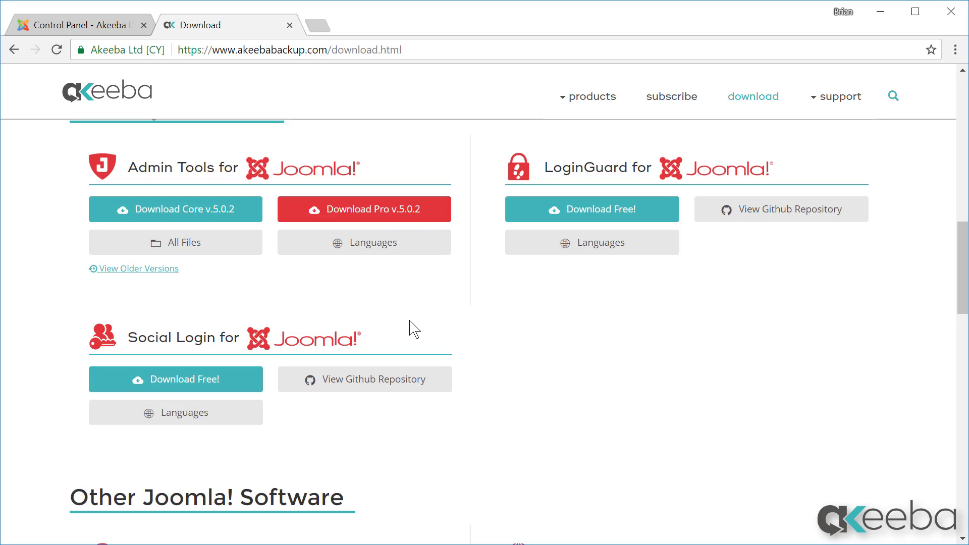
pyautogui.click(389, 220)
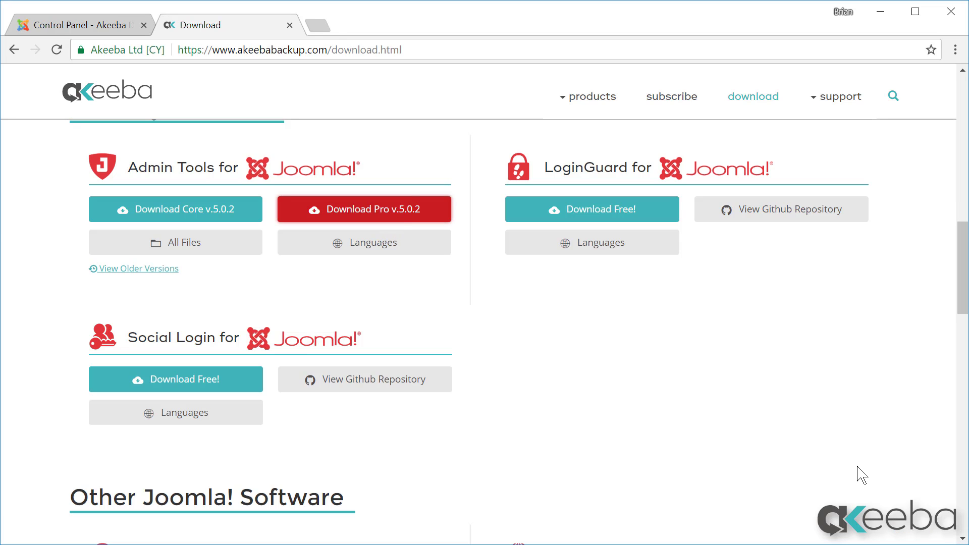
pyautogui.click(68, 30)
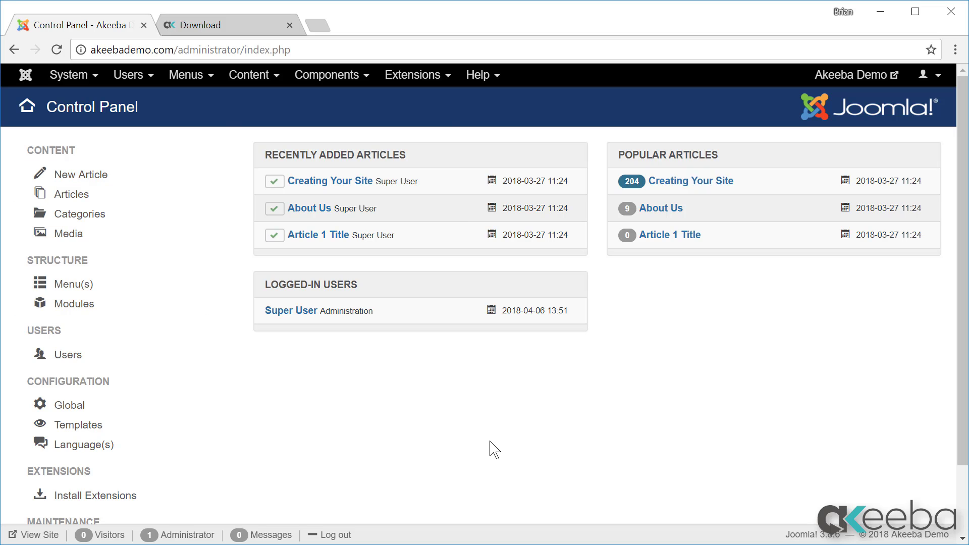
# Step: Install the pkg_admintools-5.0.2-pro.zip package from Downloads via the Joomla extension installer
pyautogui.click(432, 74)
pyautogui.moveTo(435, 100)
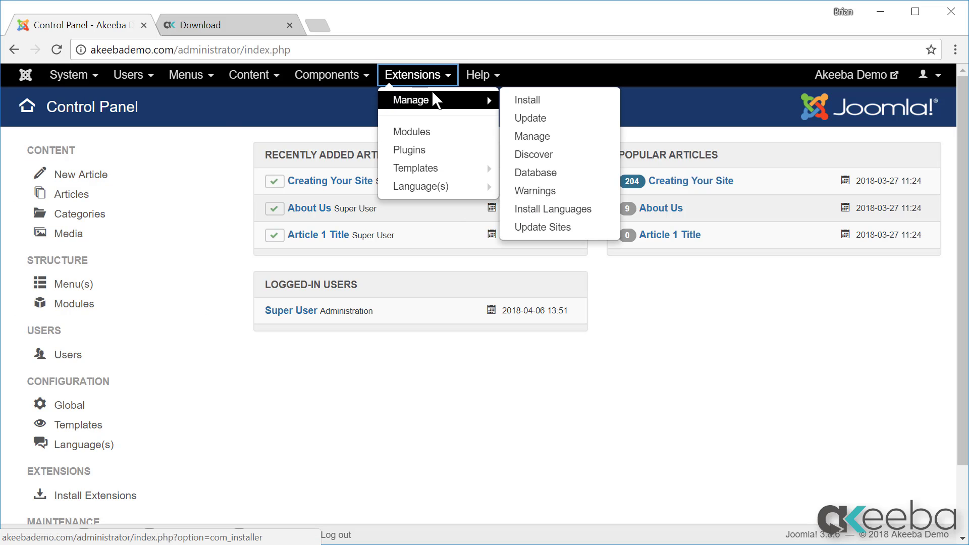
pyautogui.click(516, 100)
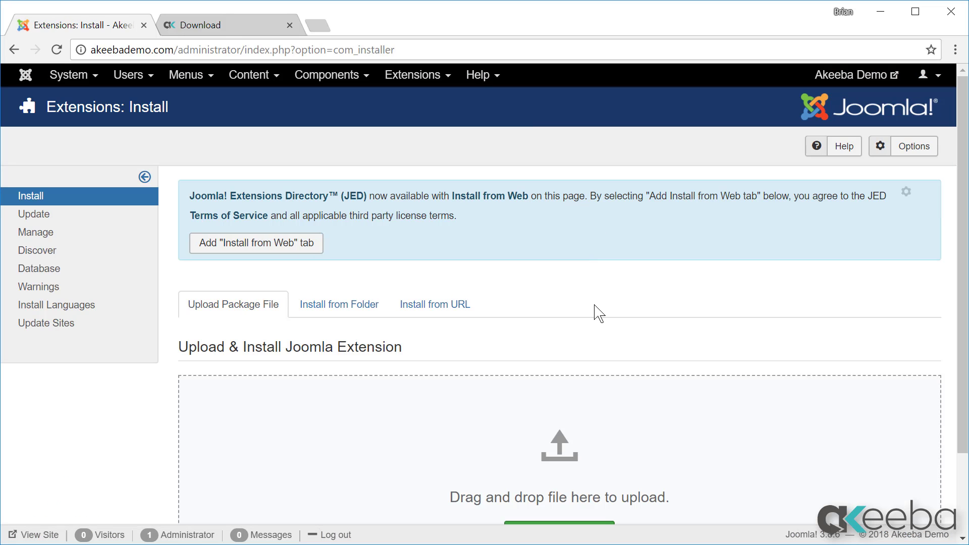
pyautogui.scroll(-2, 598, 313)
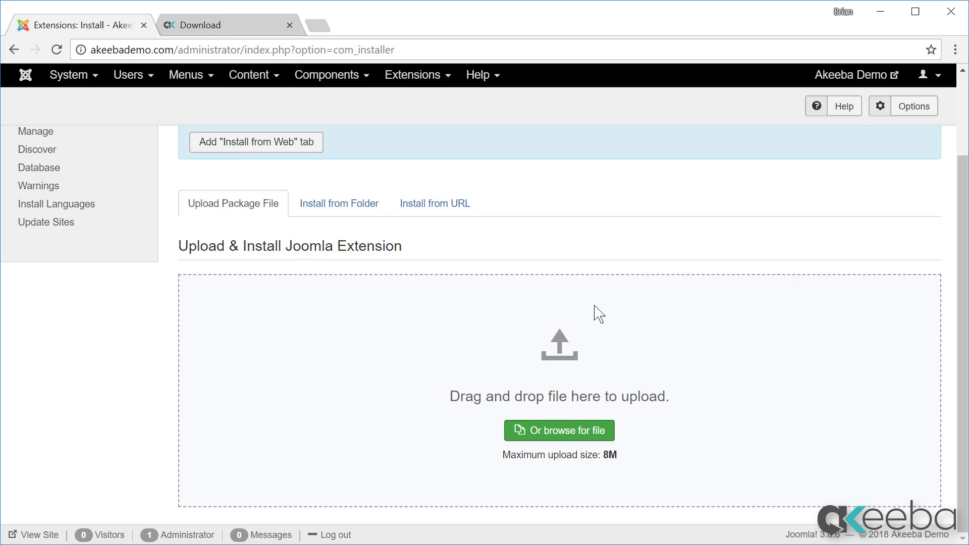
pyautogui.click(568, 441)
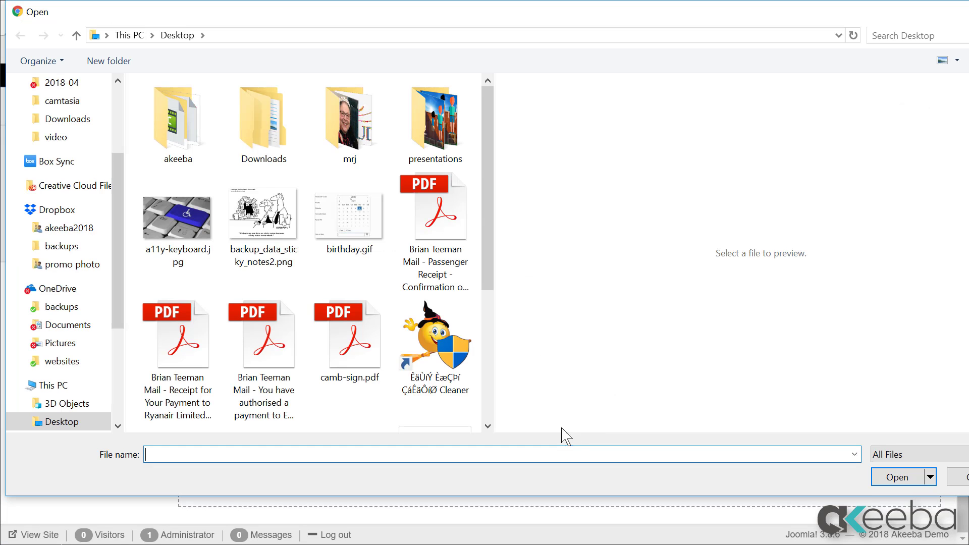
pyautogui.click(266, 151)
pyautogui.doubleClick(266, 150)
pyautogui.click(167, 132)
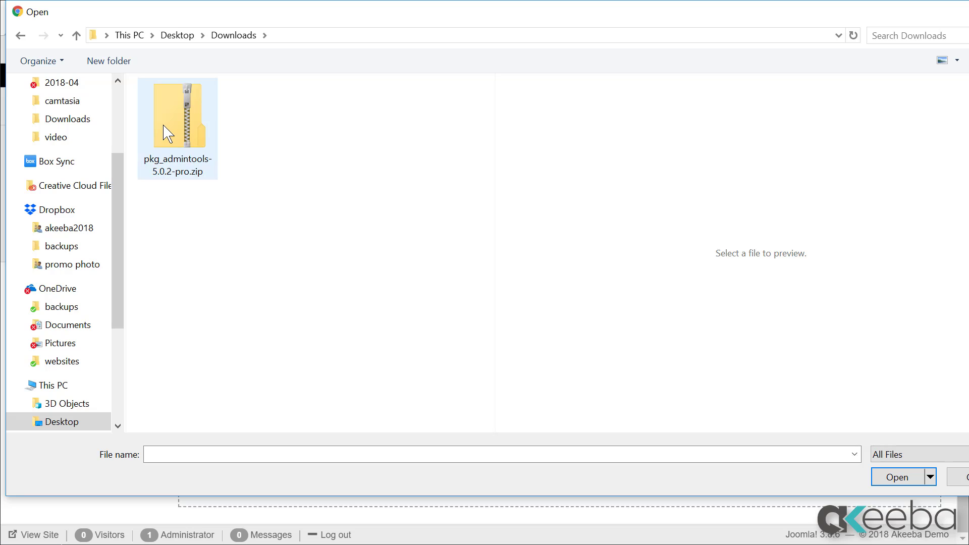
pyautogui.click(894, 477)
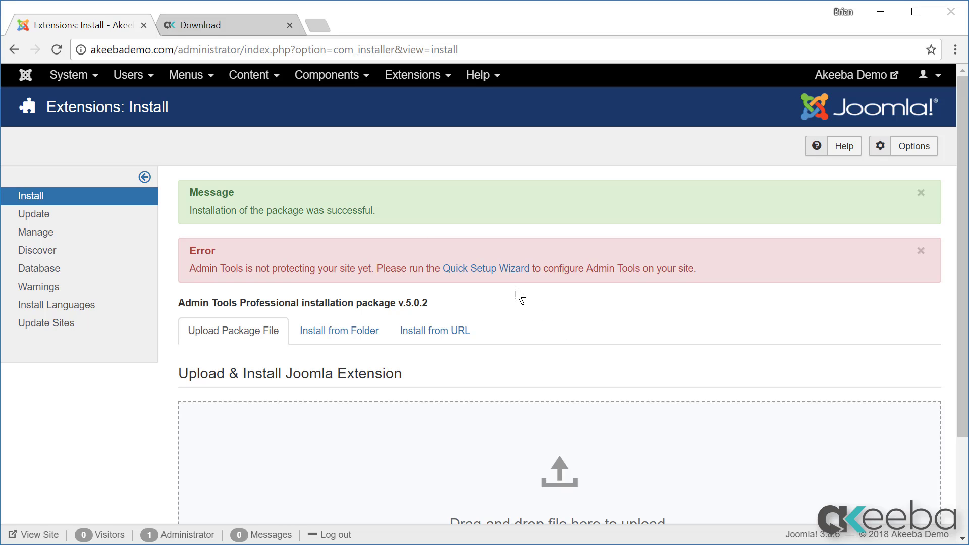
# Step: Launch the Admin Tools Quick Setup Wizard from the post-install message link
pyautogui.click(515, 271)
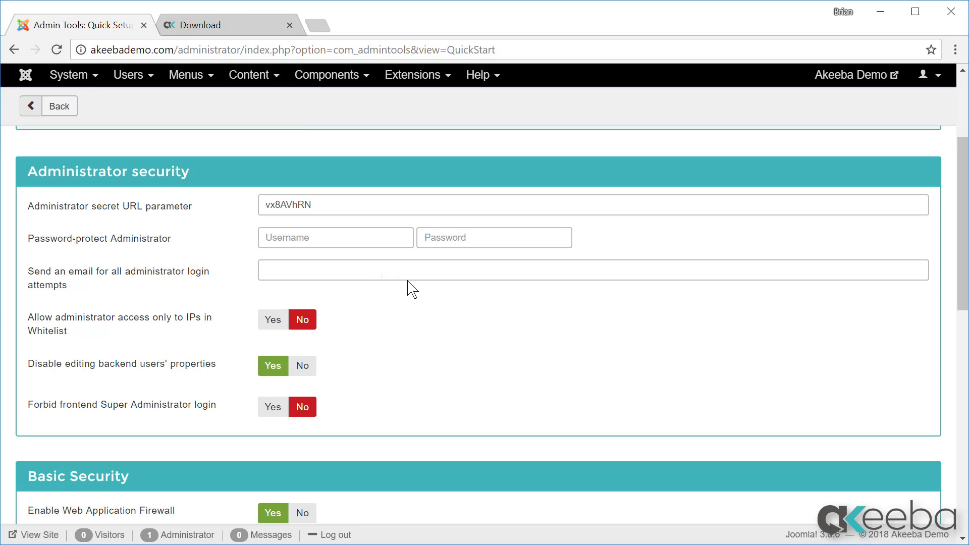
# Step: Clear the secret URL parameter and protect the administrator with a username and generated password
pyautogui.moveTo(339, 204); pyautogui.dragTo(245, 206)
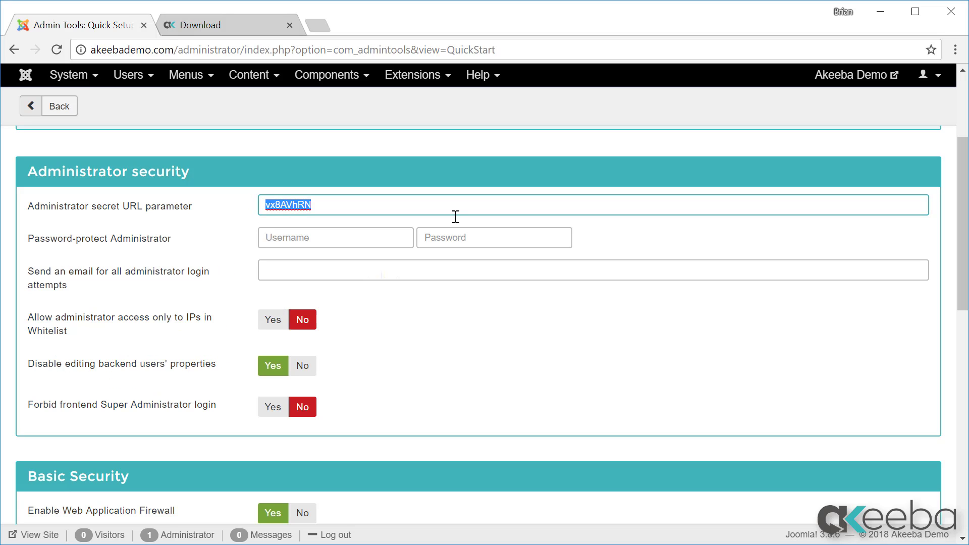
pyautogui.press('BackSpace')
pyautogui.press('Tab')
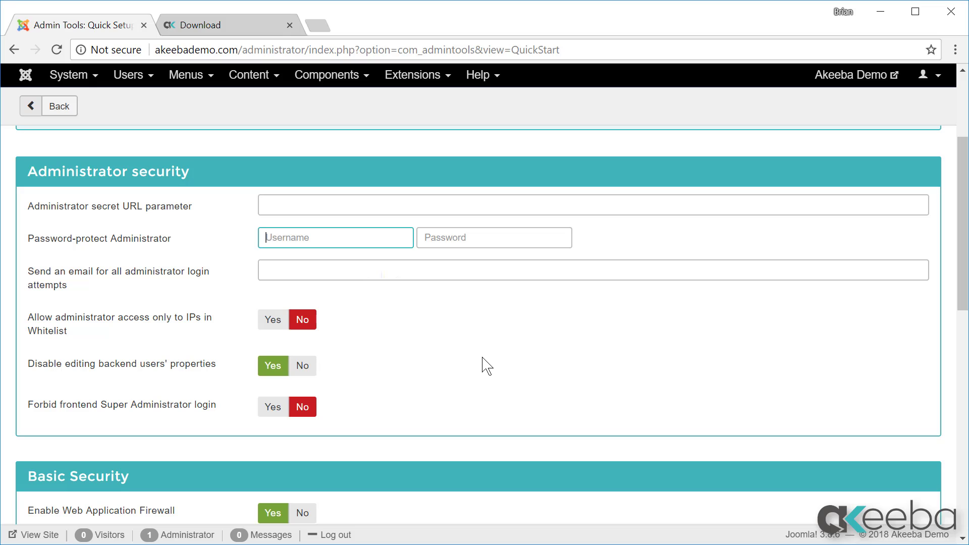
pyautogui.write('brian')
pyautogui.press('Tab')
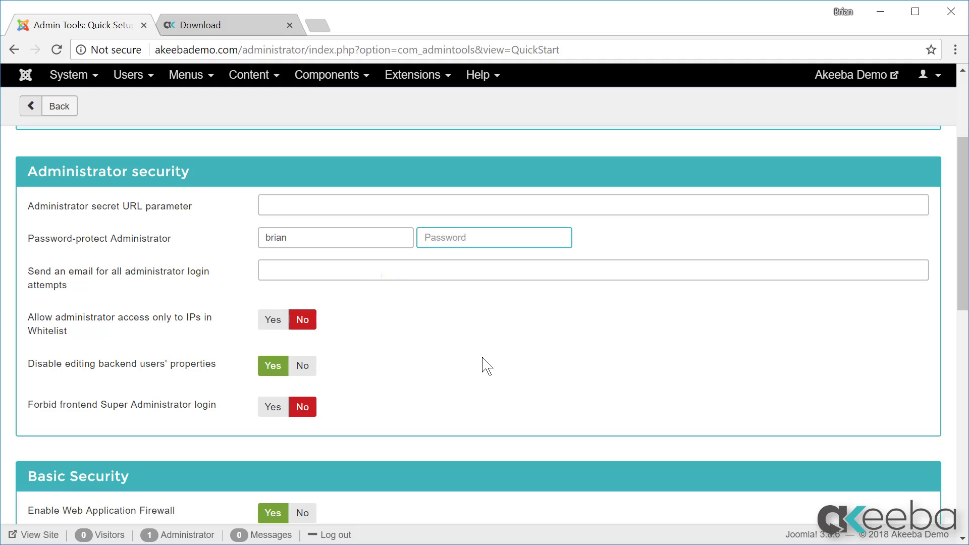
pyautogui.hotkey('ctrl', 'v')
# Step: Enter the notification e-mail address for failed administrator login attempts
pyautogui.press('Tab')
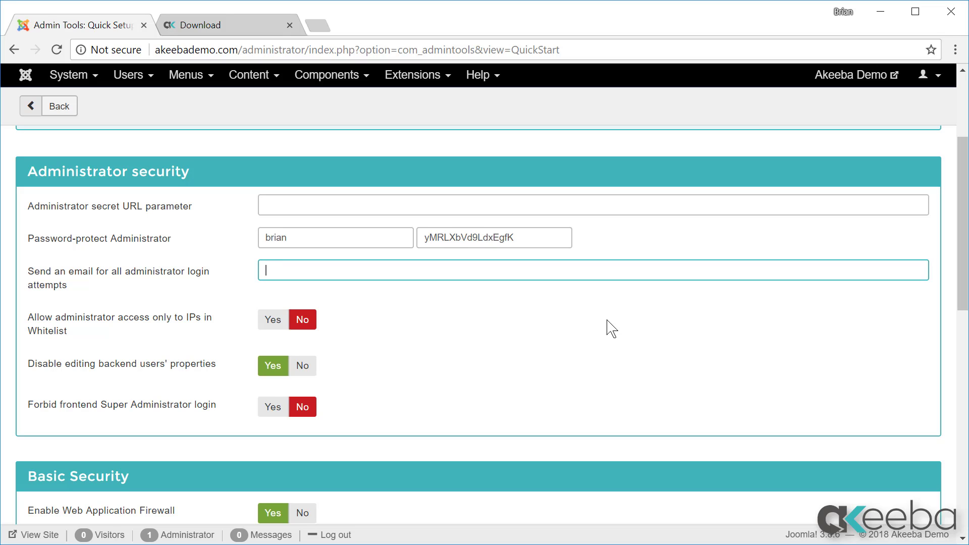
pyautogui.write('akeebademo@demo.com')
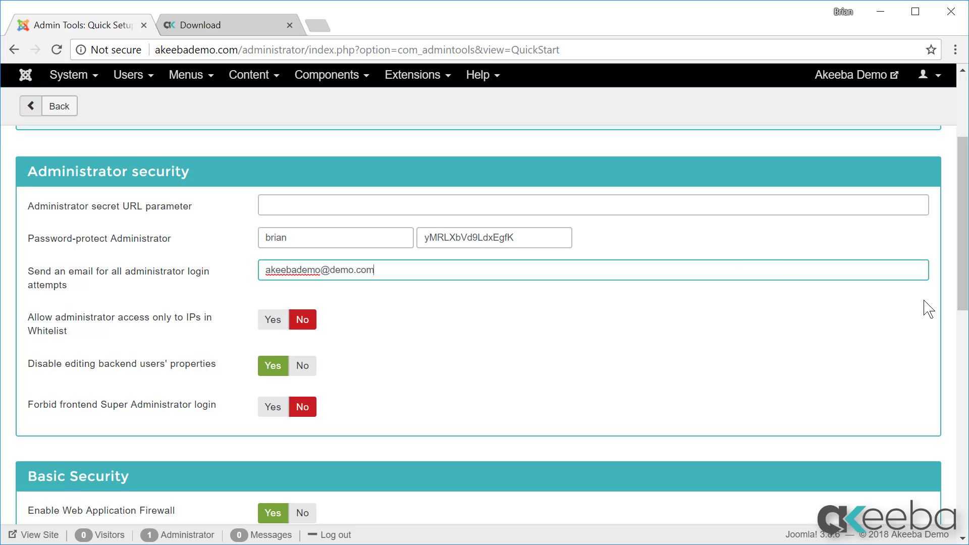
pyautogui.moveTo(960, 298); pyautogui.dragTo(928, 381)
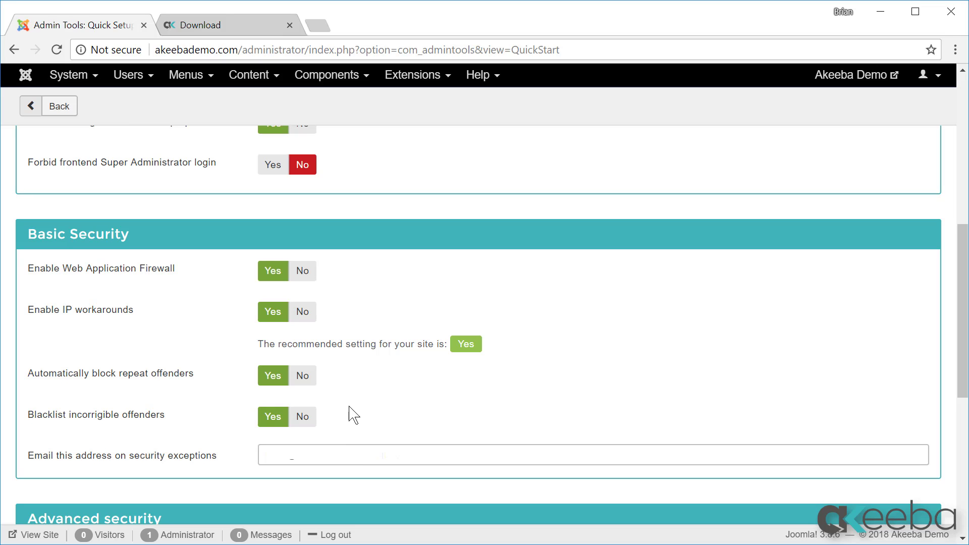
# Step: Enter the notification e-mail address for security exceptions, then review the remaining wizard options
pyautogui.click(259, 461)
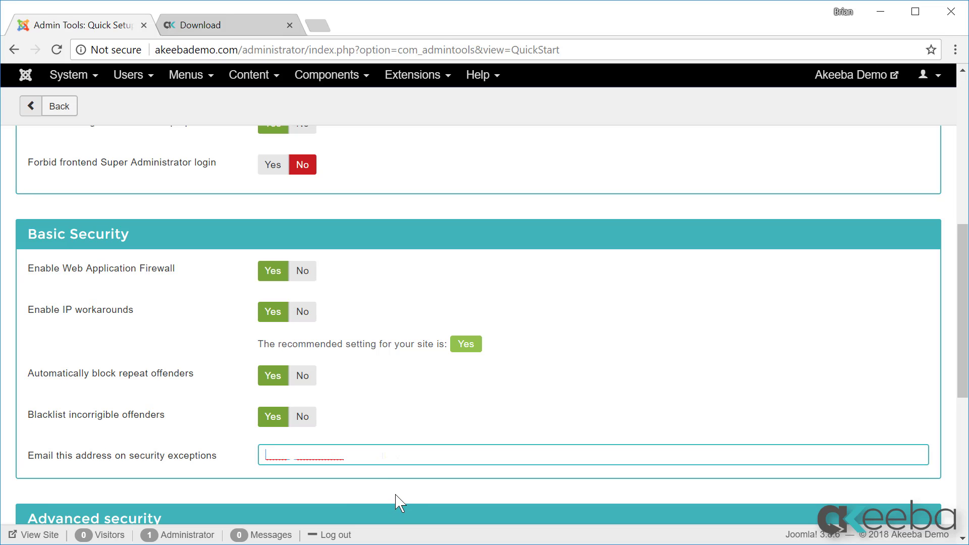
pyautogui.write('akeebademo@demo.com')
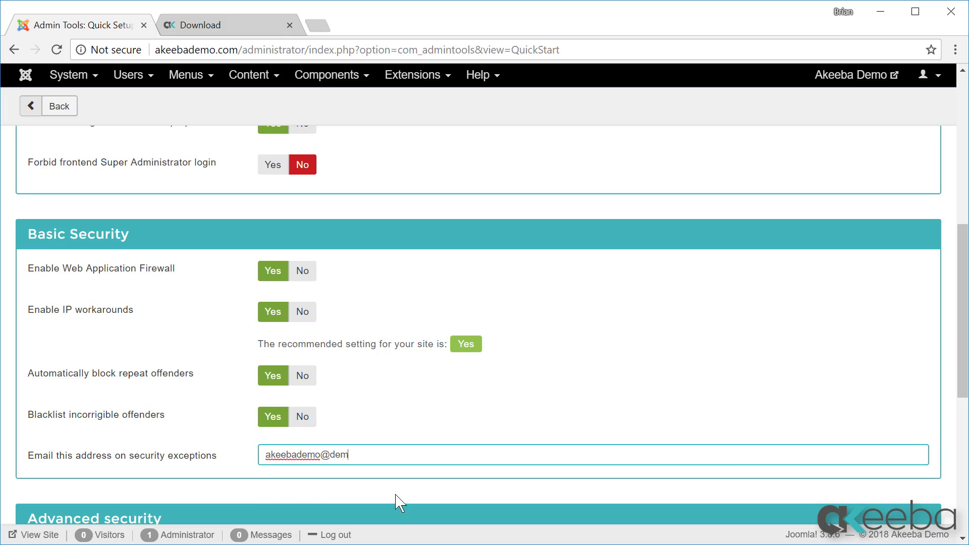
pyautogui.press('Tab')
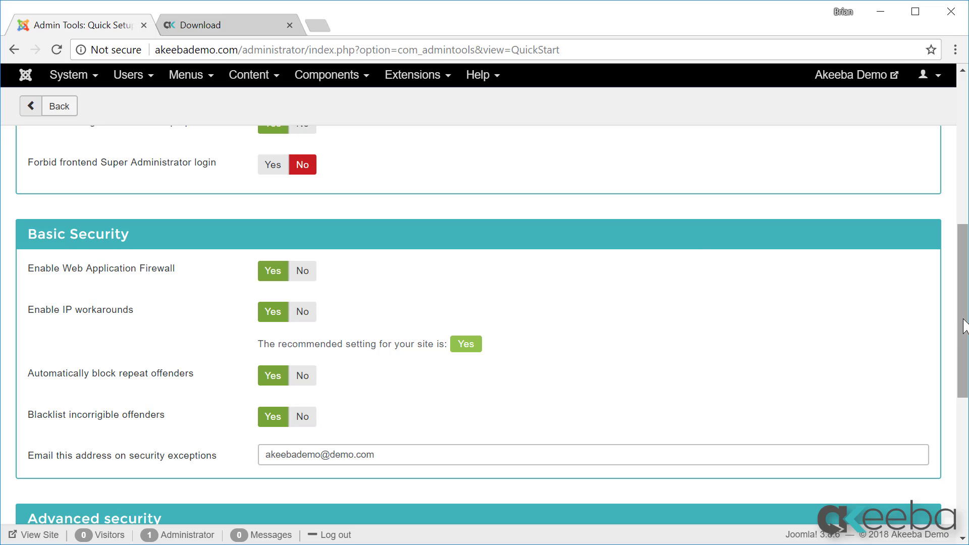
pyautogui.scroll(-2, 963, 333)
pyautogui.scroll(-1, 876, 423)
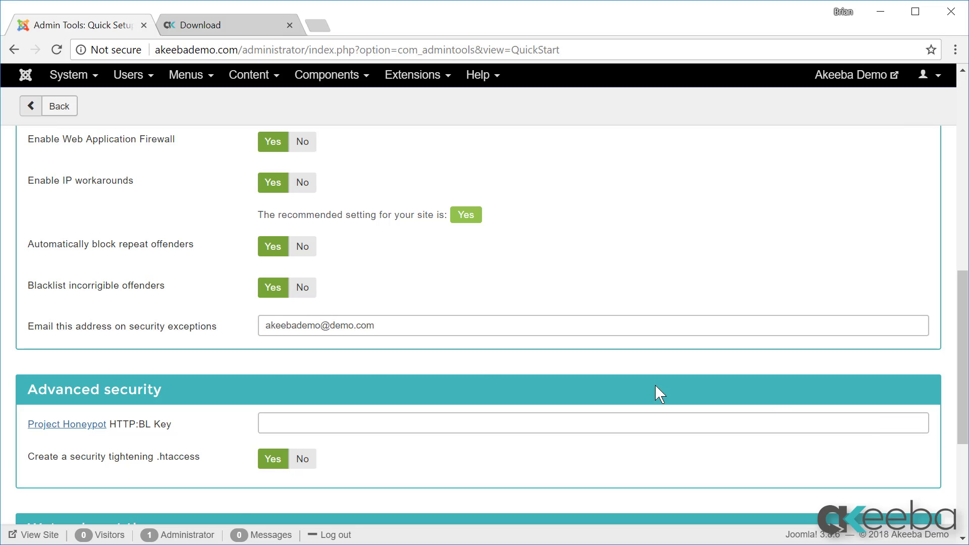
pyautogui.moveTo(162, 430)
pyautogui.scroll(-5, 926, 428)
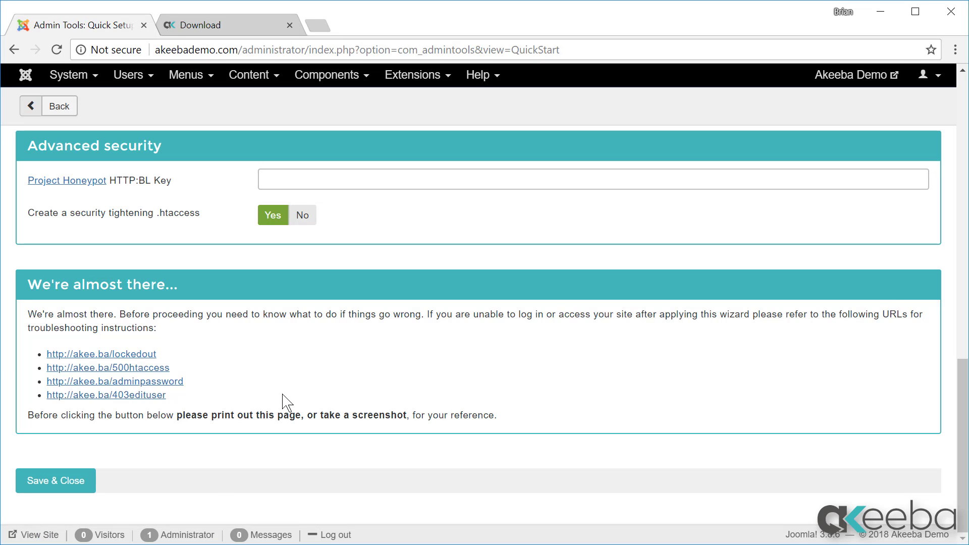
pyautogui.scroll(15, 216, 482)
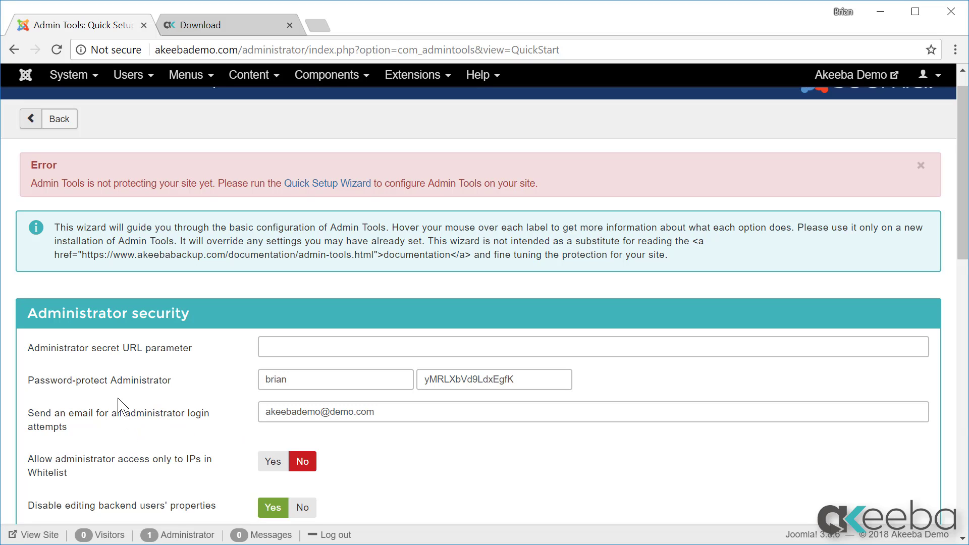
# Step: Copy the generated administrator password and save the Quick Setup settings
pyautogui.click(527, 382)
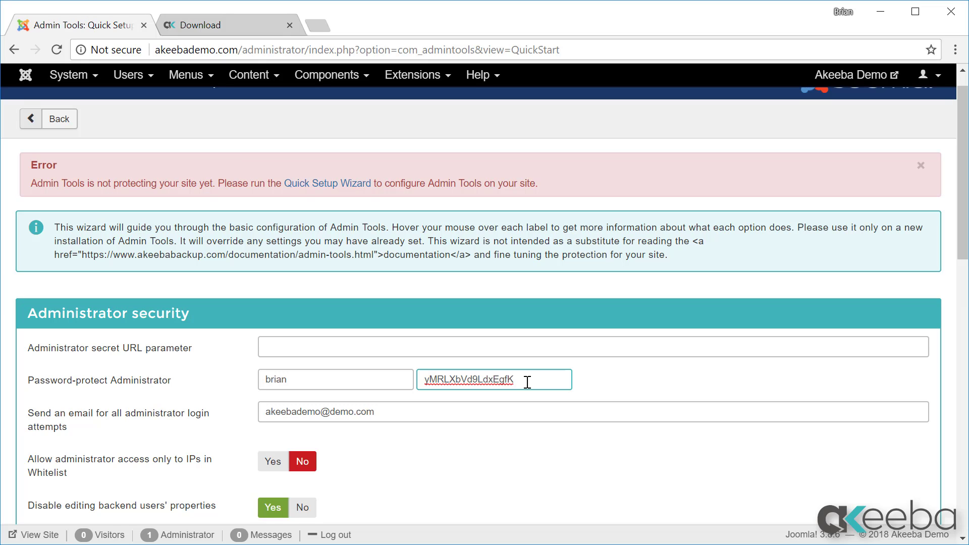
pyautogui.hotkey('ctrl', 'a')
pyautogui.scroll(-20, 530, 484)
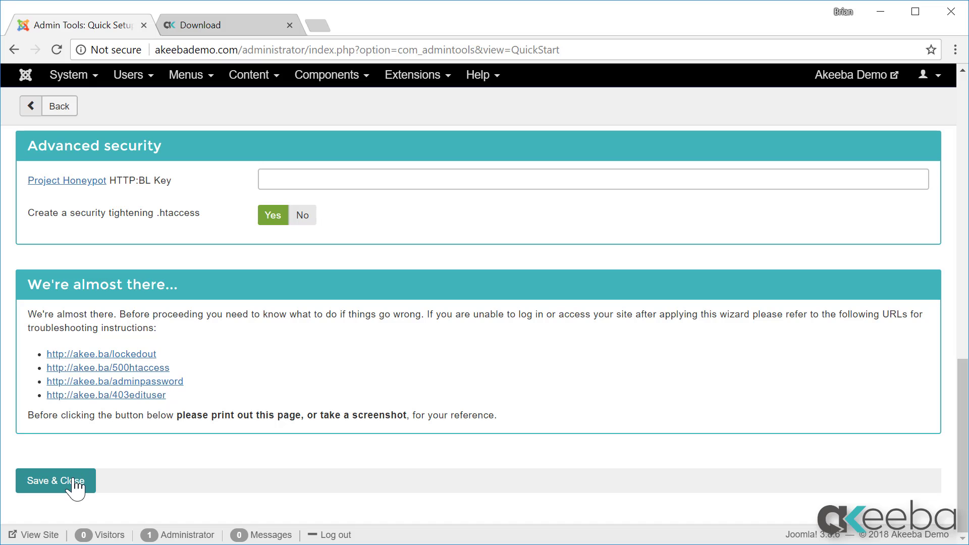
pyautogui.click(75, 485)
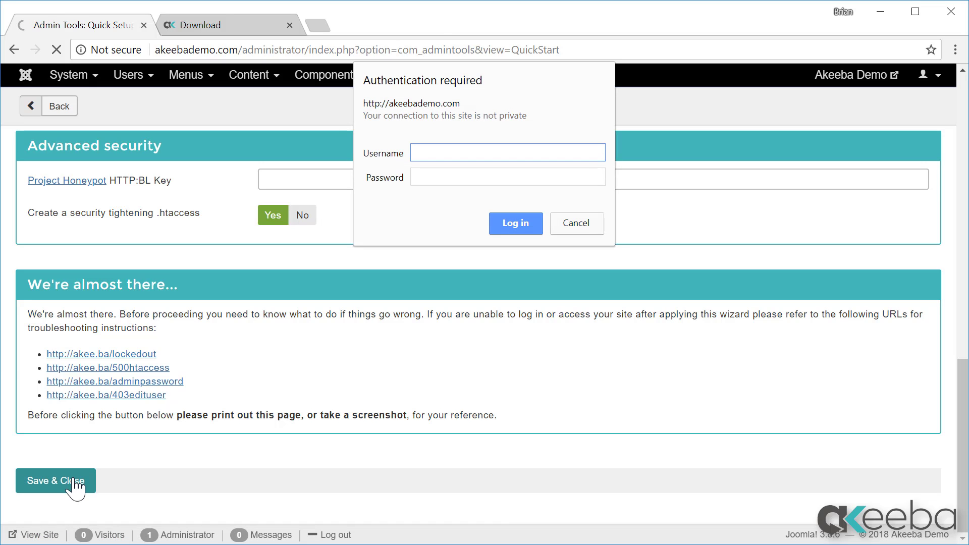
# Step: Log in to the administrator password prompt with the new username and password
pyautogui.write('brian')
pyautogui.press('Tab')
pyautogui.write('••••••••••••••••')
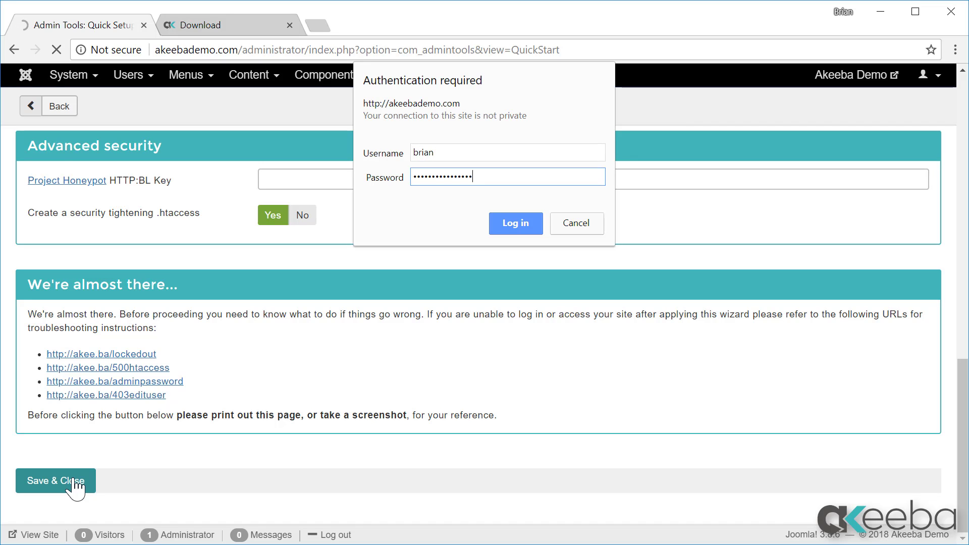
pyautogui.click(527, 220)
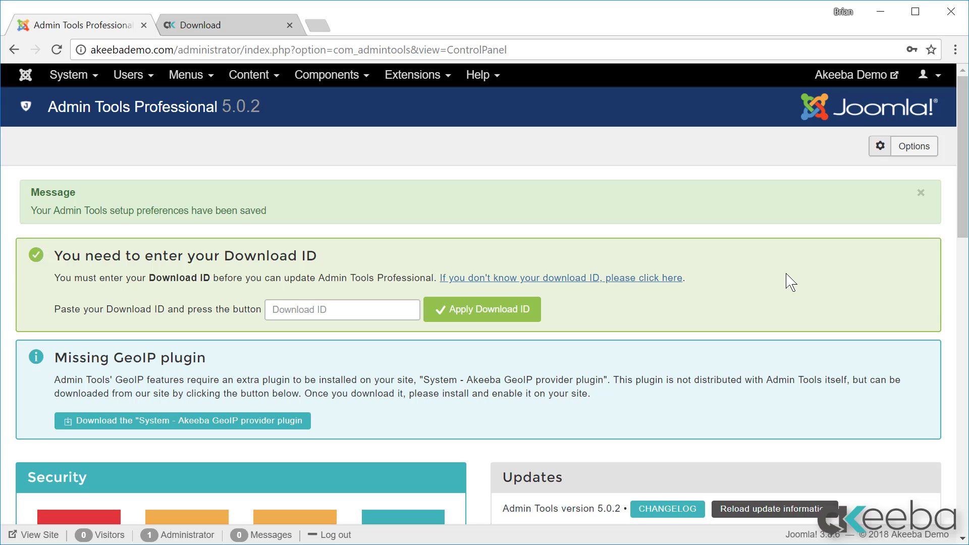
# Step: Copy the Download ID from the Akeeba My Subscriptions page and return to Admin Tools
pyautogui.click(239, 33)
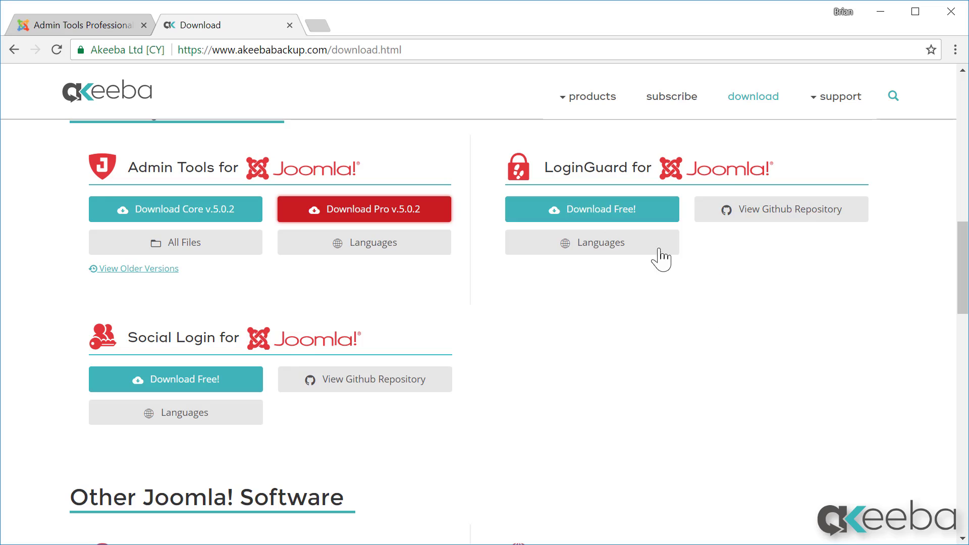
pyautogui.scroll(15, 712, 361)
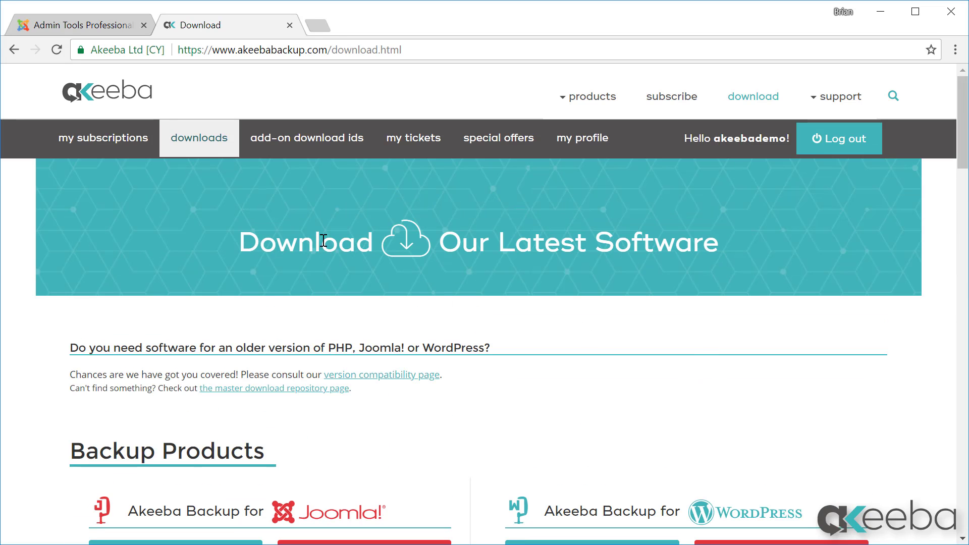
pyautogui.click(124, 151)
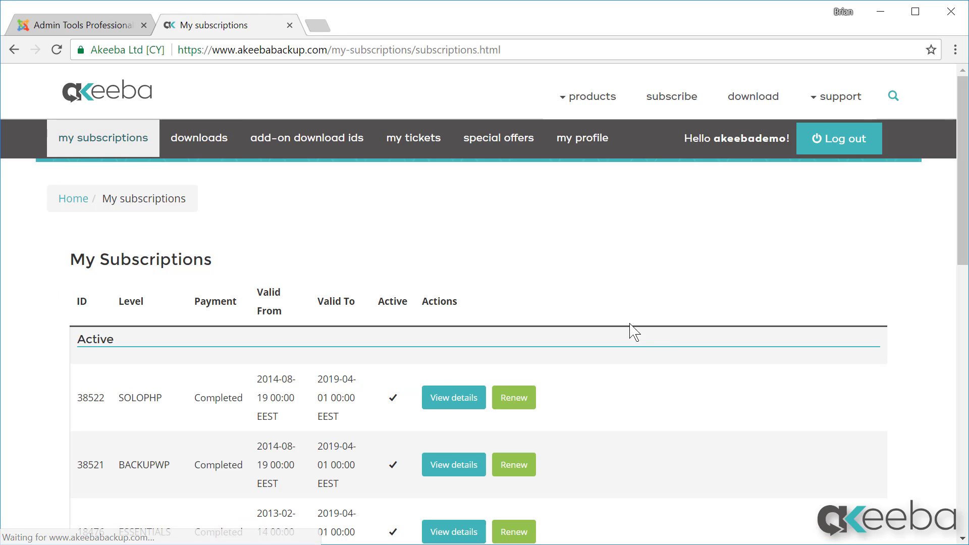
pyautogui.scroll(-5, 653, 348)
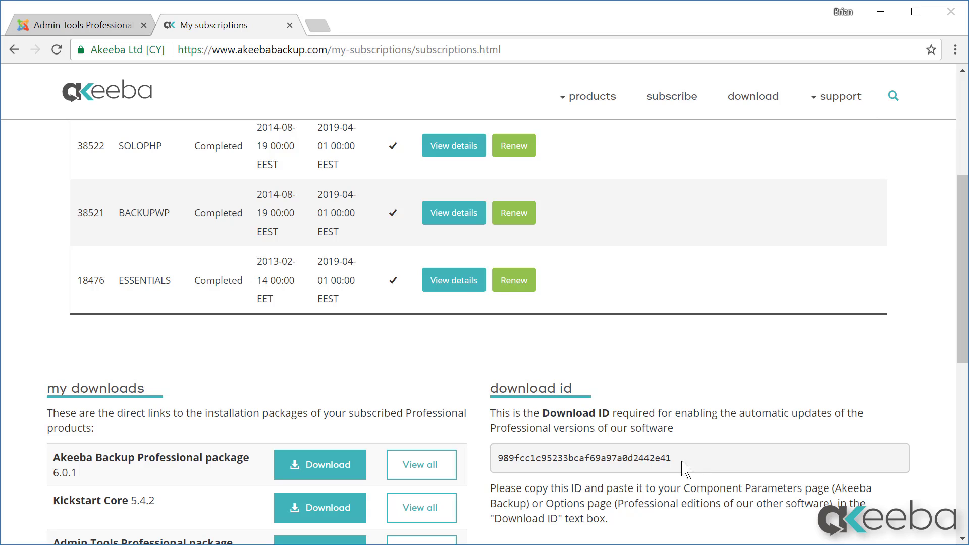
pyautogui.moveTo(687, 468); pyautogui.dragTo(502, 462)
pyautogui.rightClick(528, 462)
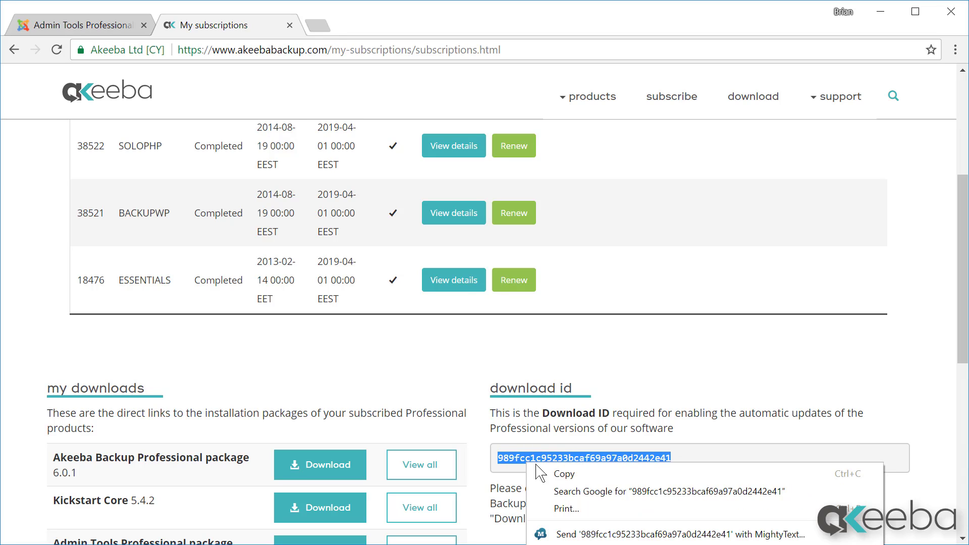
pyautogui.click(543, 476)
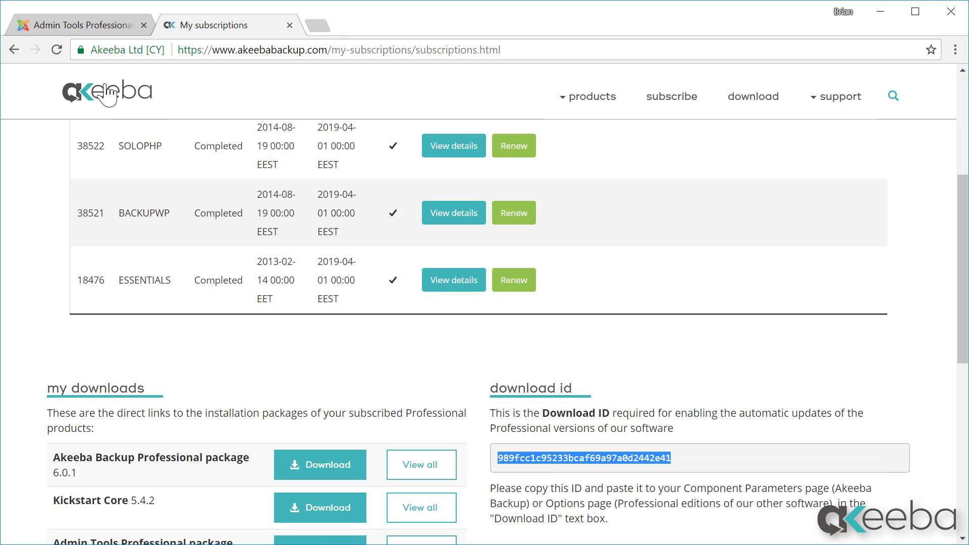
pyautogui.click(57, 29)
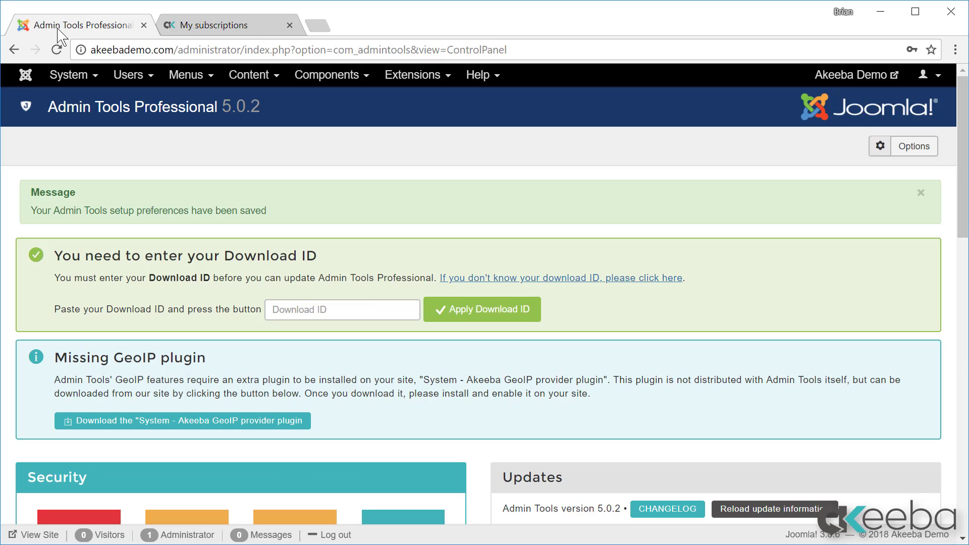
# Step: Paste the copied Download ID into the control panel field and apply it
pyautogui.click(368, 309)
pyautogui.rightClick(368, 310)
pyautogui.click(405, 404)
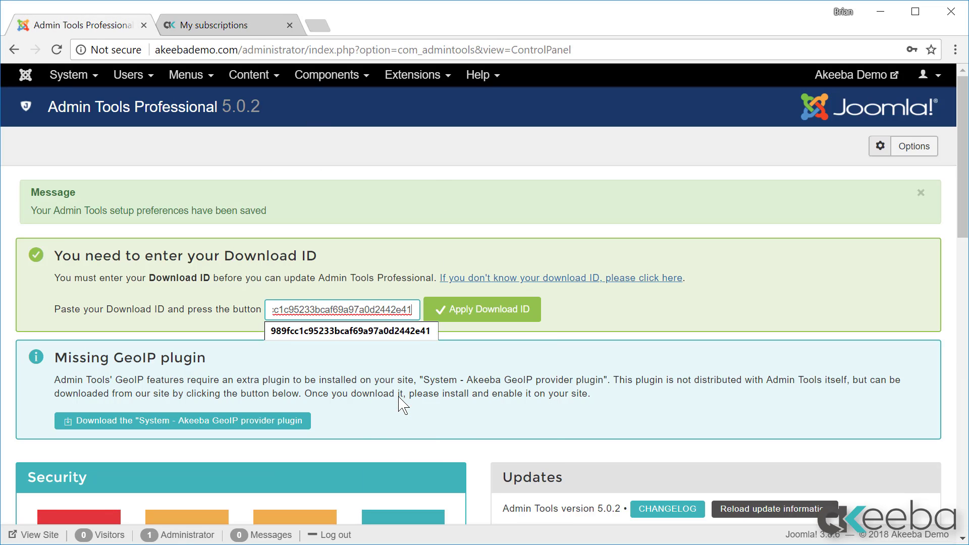
pyautogui.click(467, 316)
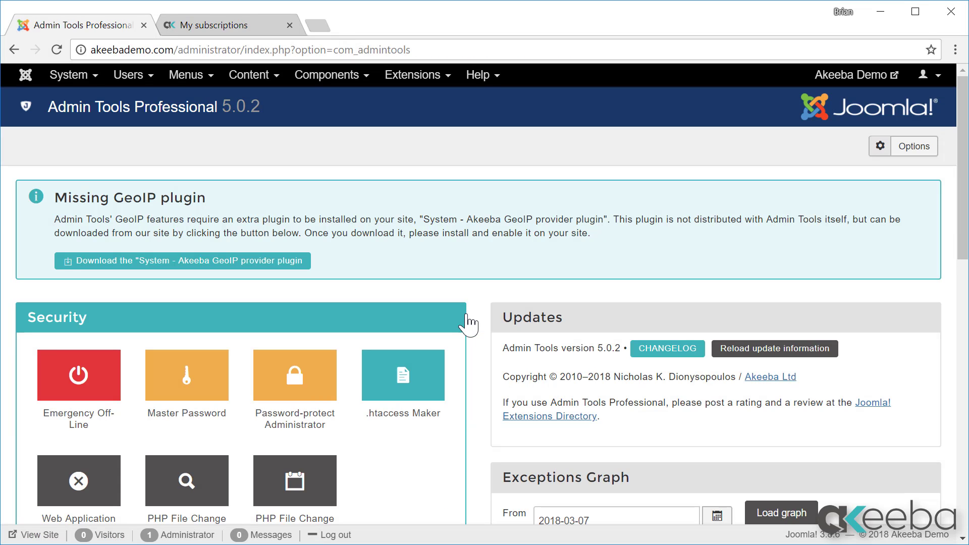